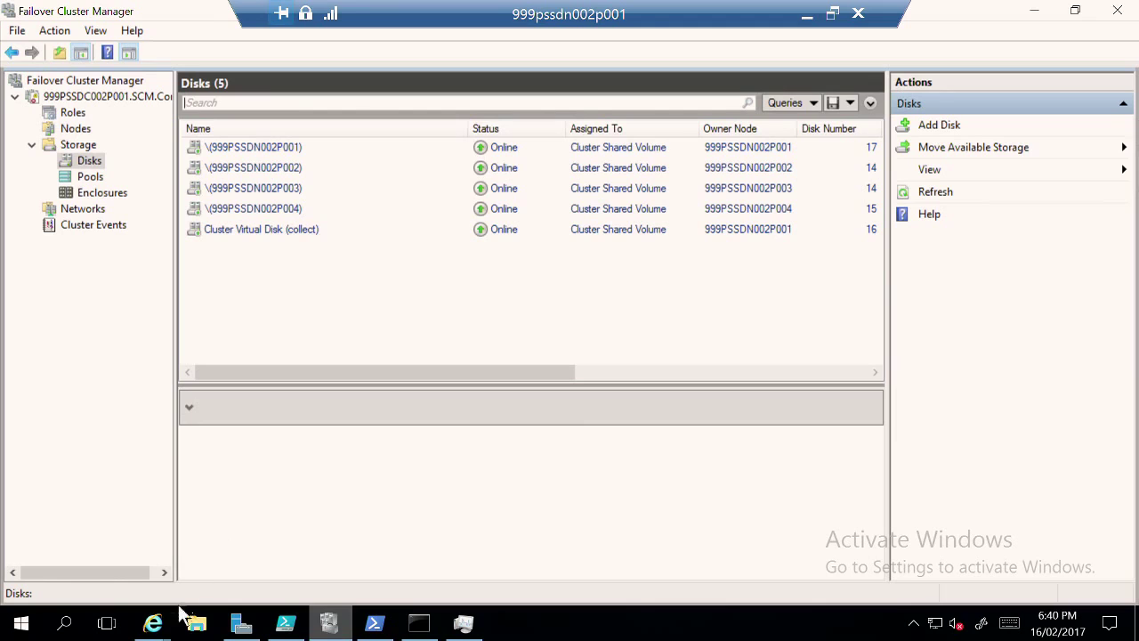
- List the cluster nodes, and browse the contents of Volume 1 and Volume 2 under C:\ClusterStorage in File Explorer
left_click(86, 131)
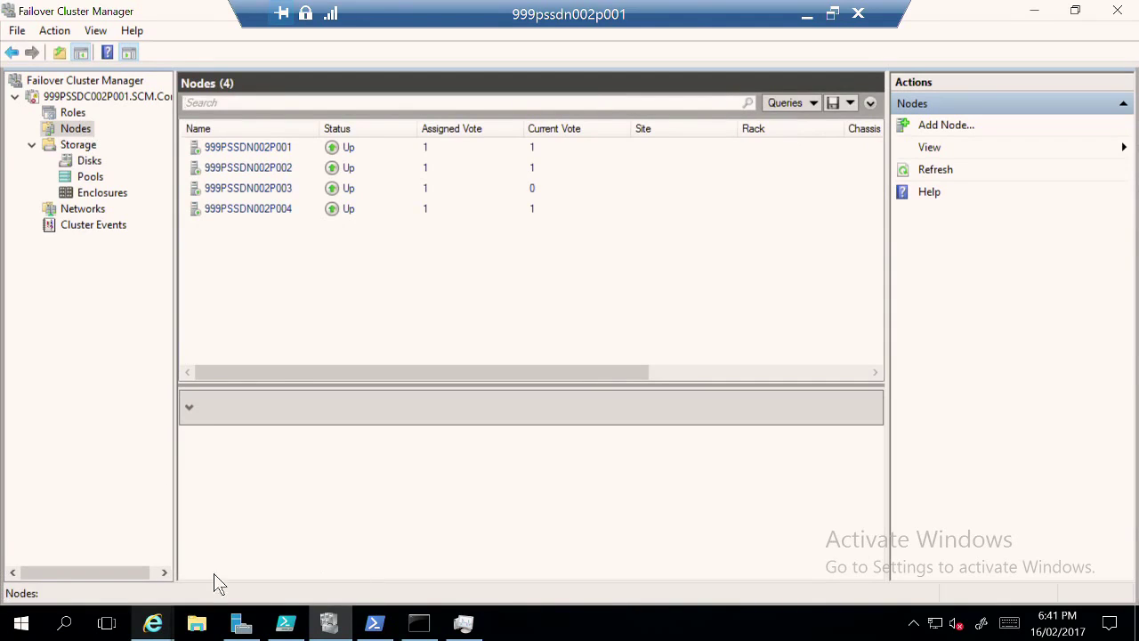
left_click(201, 631)
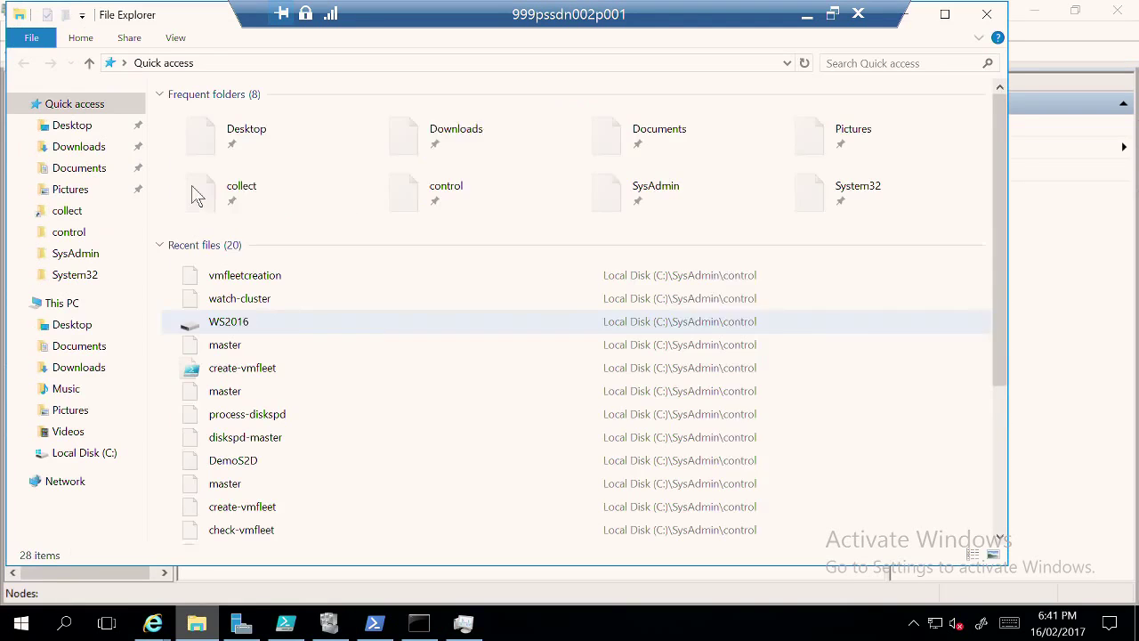
left_click(134, 452)
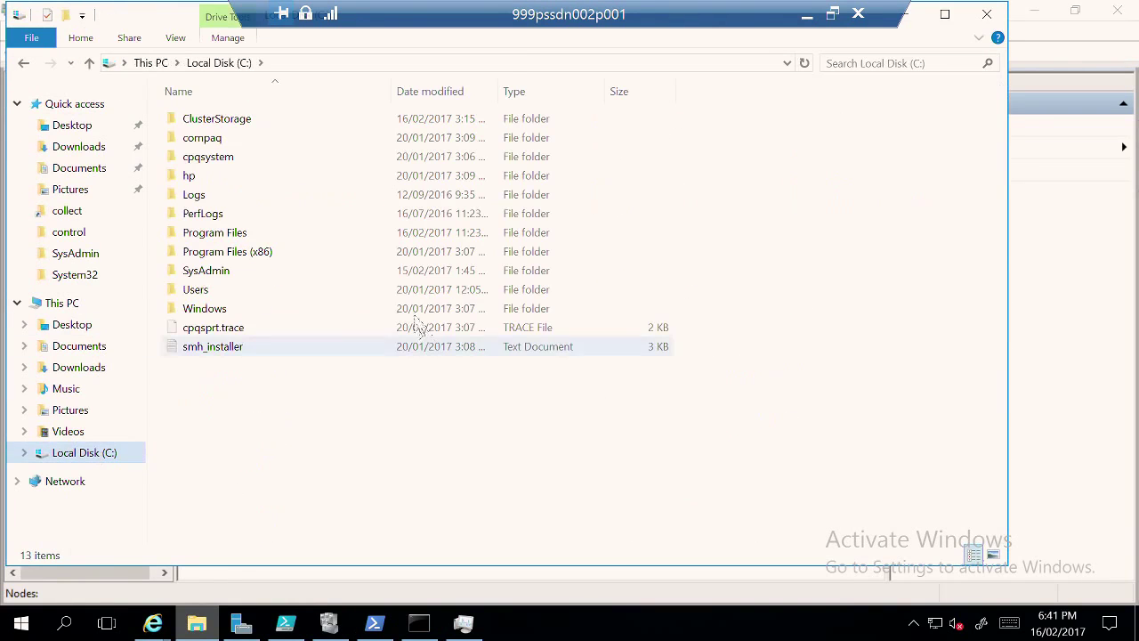
double_click(236, 120)
double_click(218, 141)
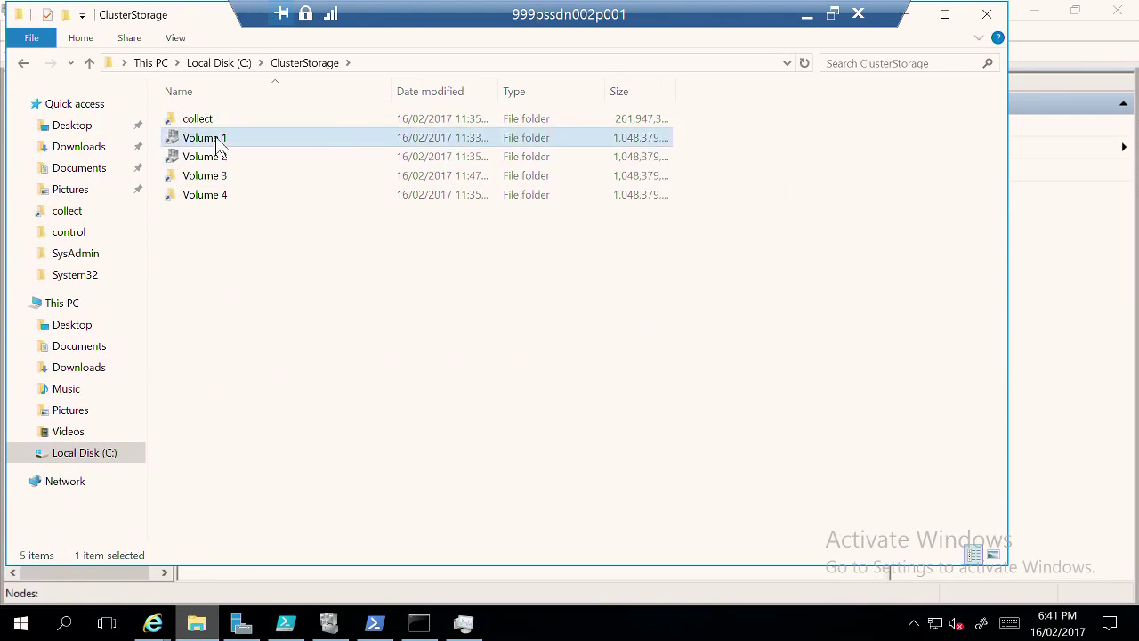
left_click(318, 68)
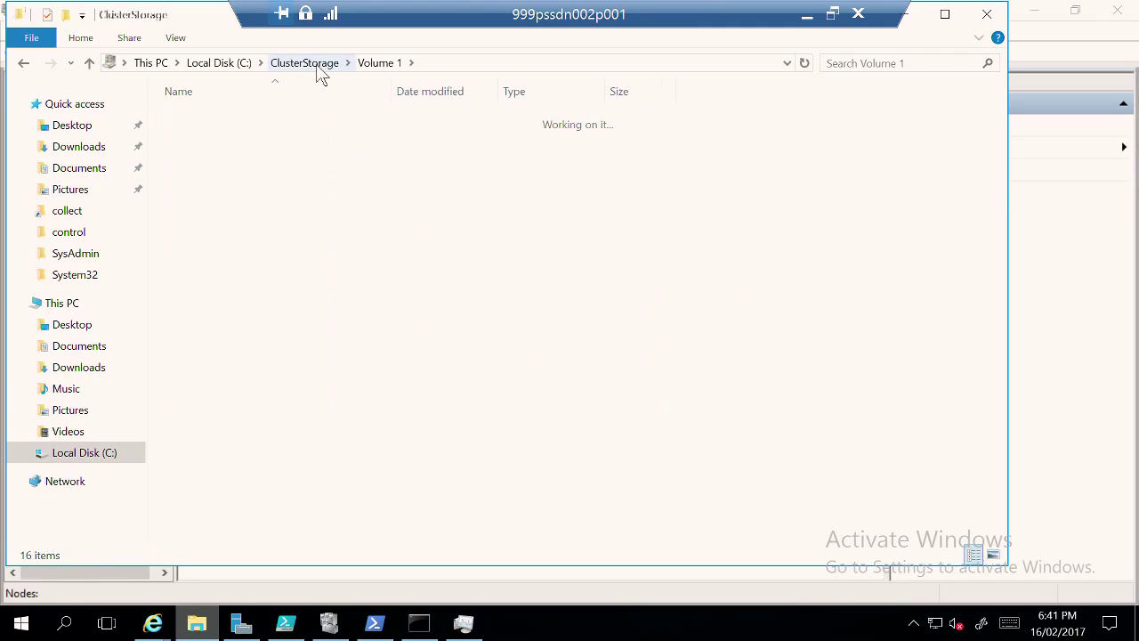
double_click(221, 156)
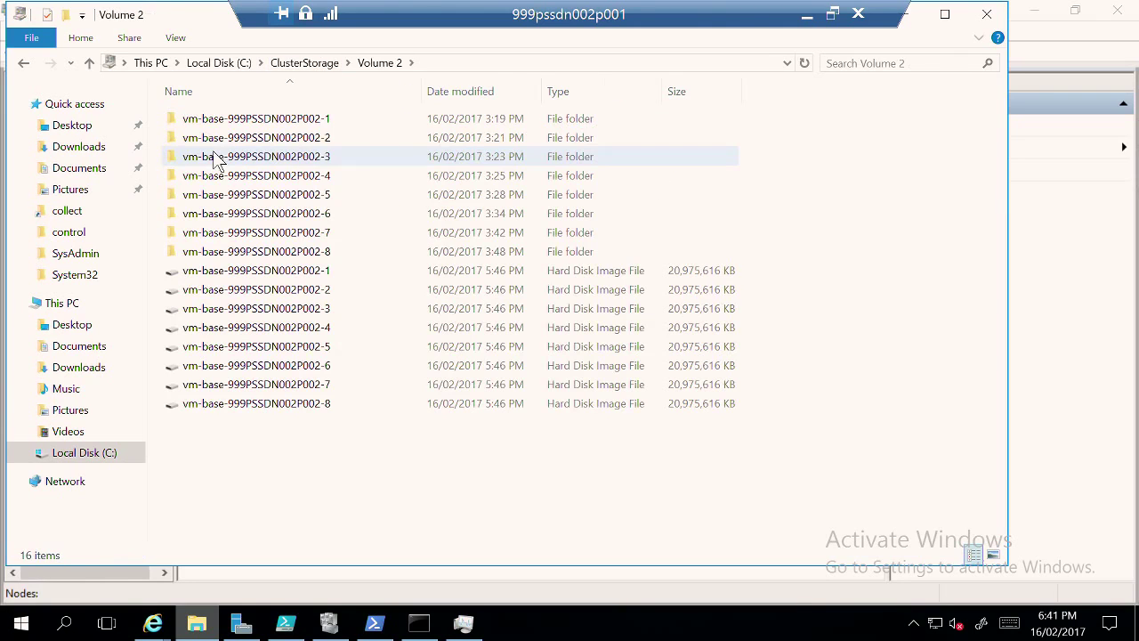
left_click(312, 65)
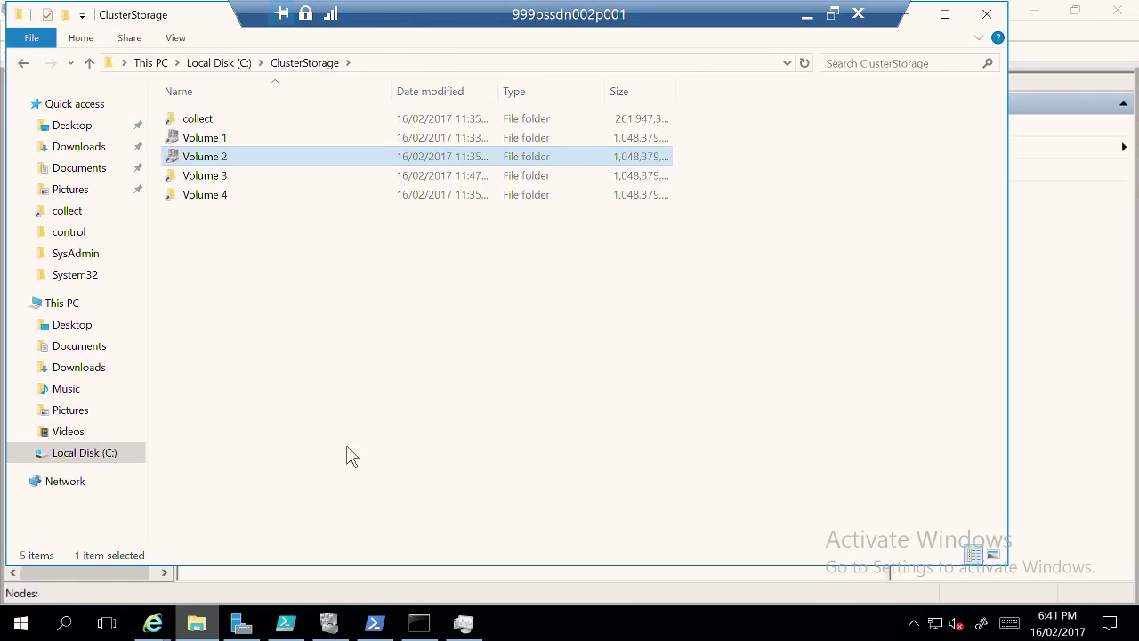
- In Failover Cluster Manager, examine the virtual disk and volume details of cluster disk \(999PSSDN002P001)
left_click(331, 625)
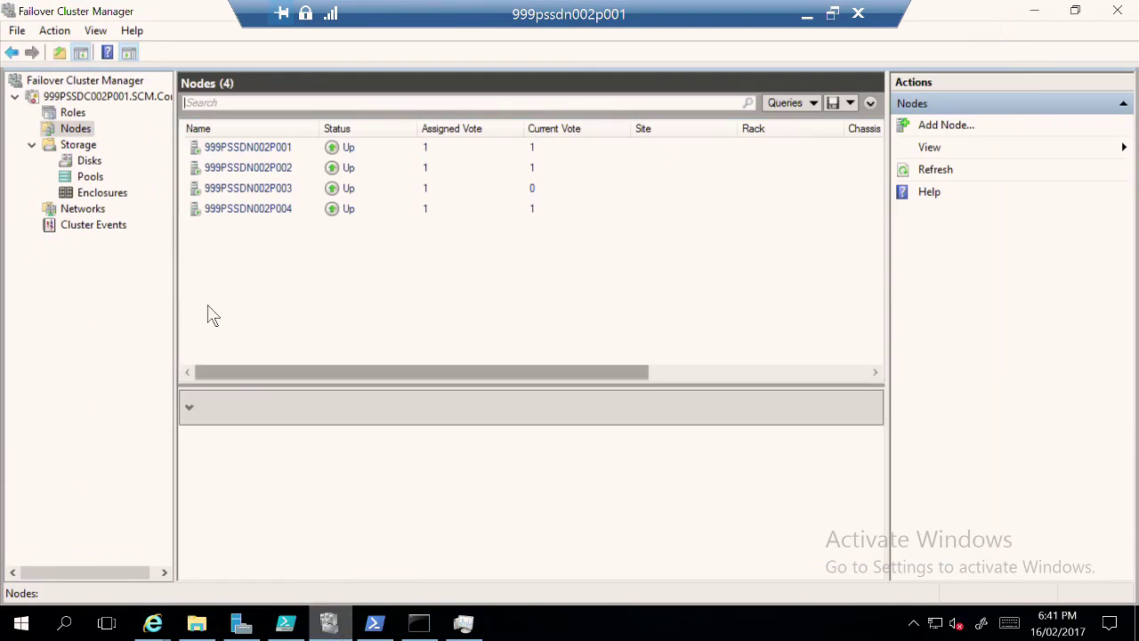
left_click(91, 161)
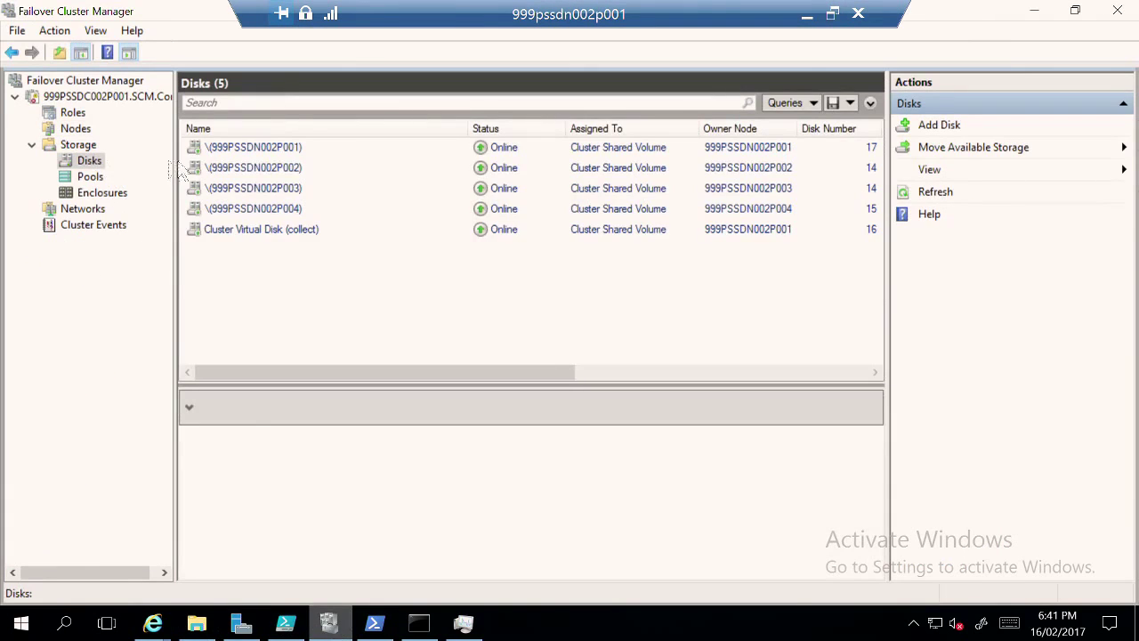
left_click(275, 151)
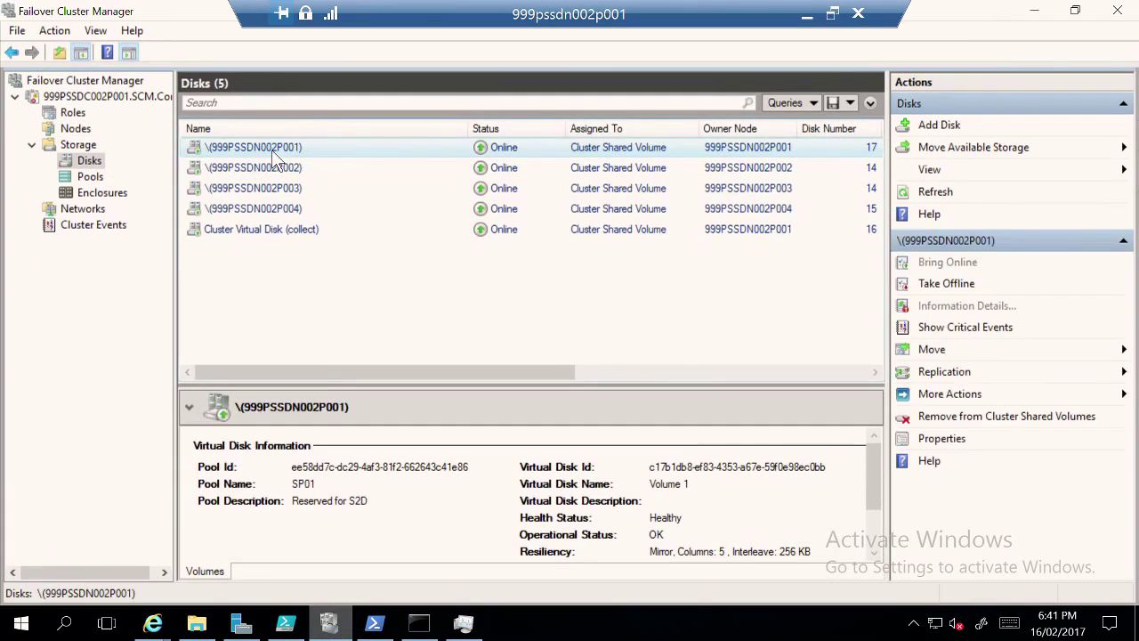
left_click_drag(877, 498, 876, 523)
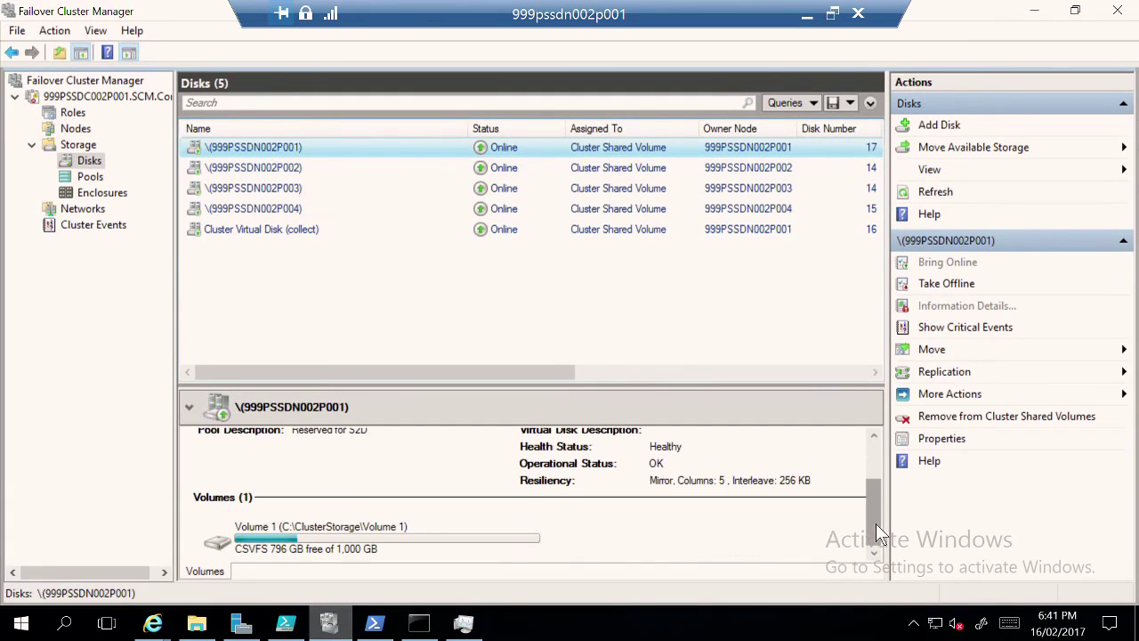
- Force power off server 999PSSDN002P004 from its iLO page in Internet Explorer, and return to Failover Cluster Manager
left_click(153, 623)
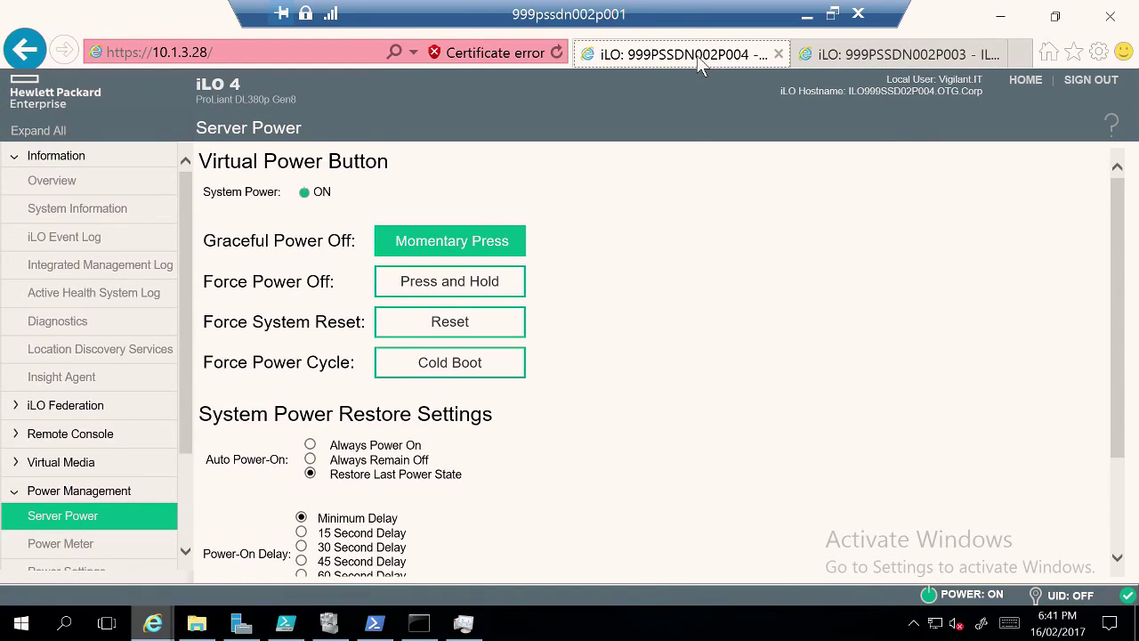
left_click(447, 283)
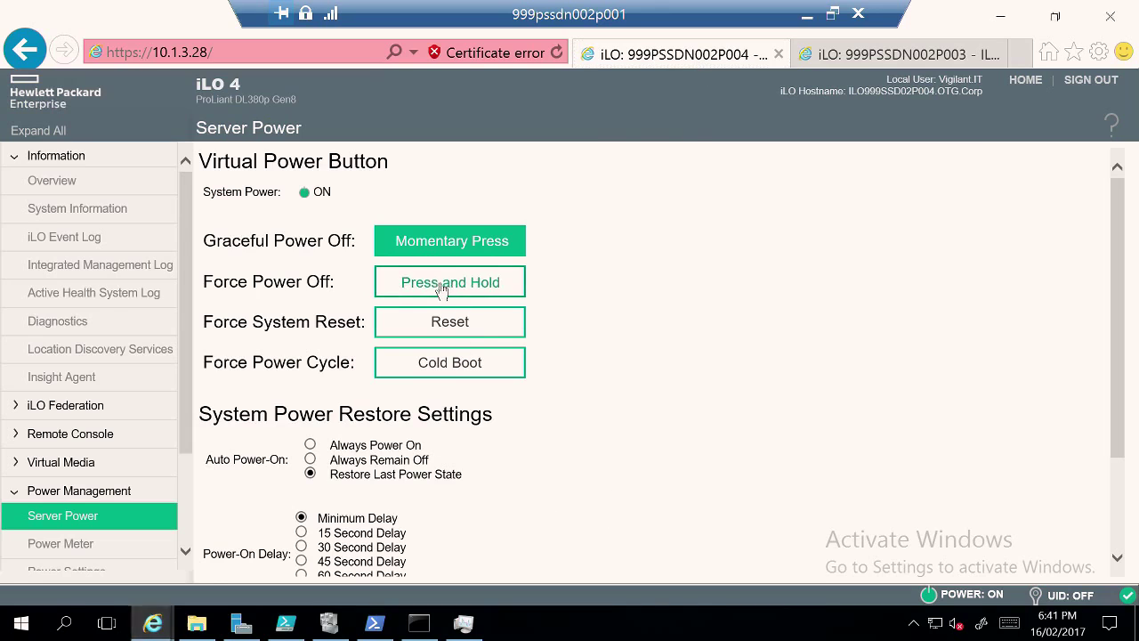
left_click(623, 402)
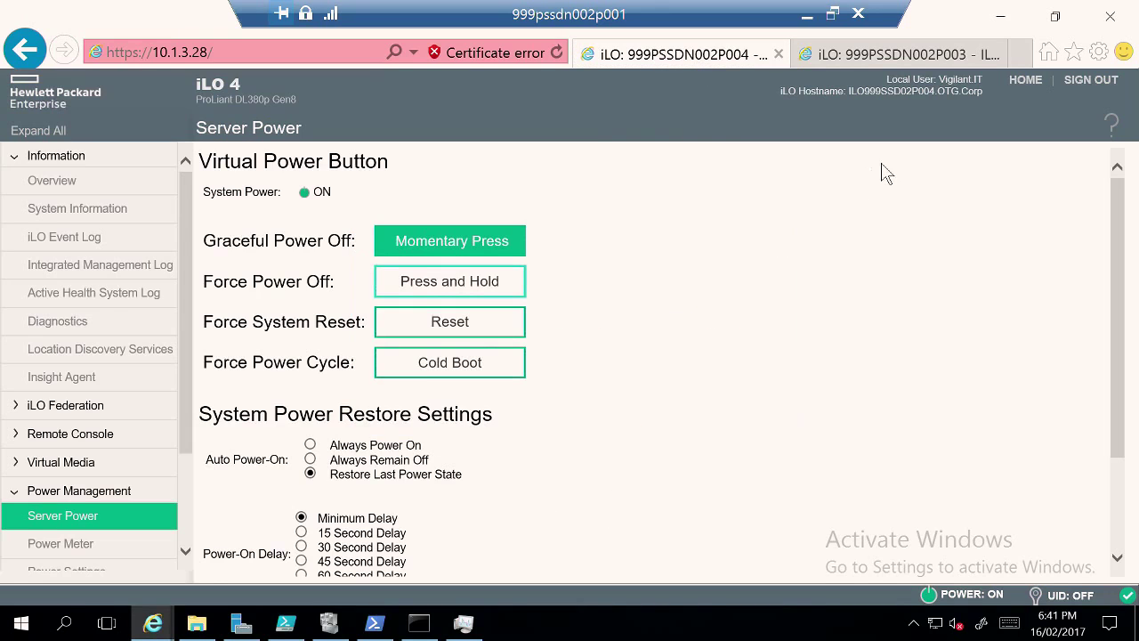
left_click(1000, 15)
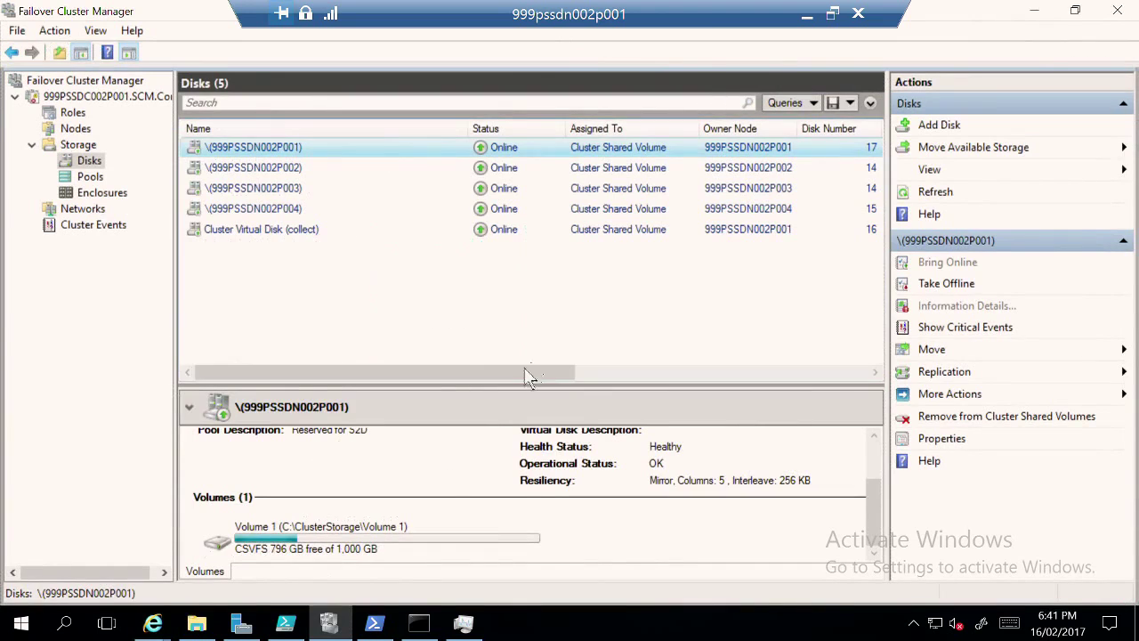
- Check the status of cluster node 999PSSDN002P004 and the owner and health of disk \(999PSSDN002P004)
left_click(77, 131)
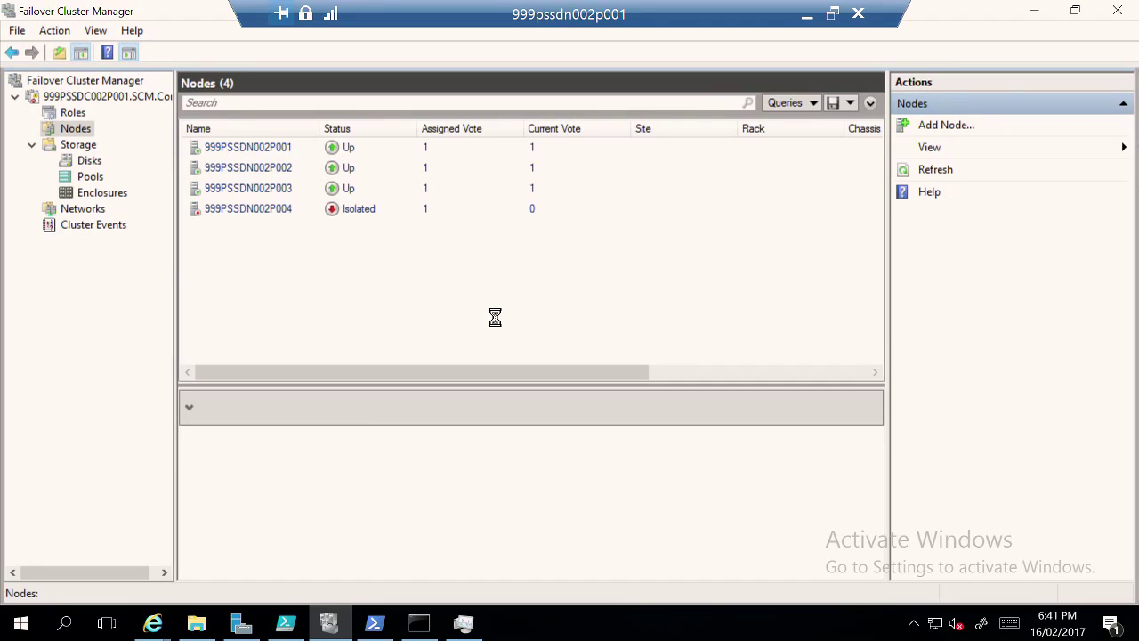
left_click(376, 218)
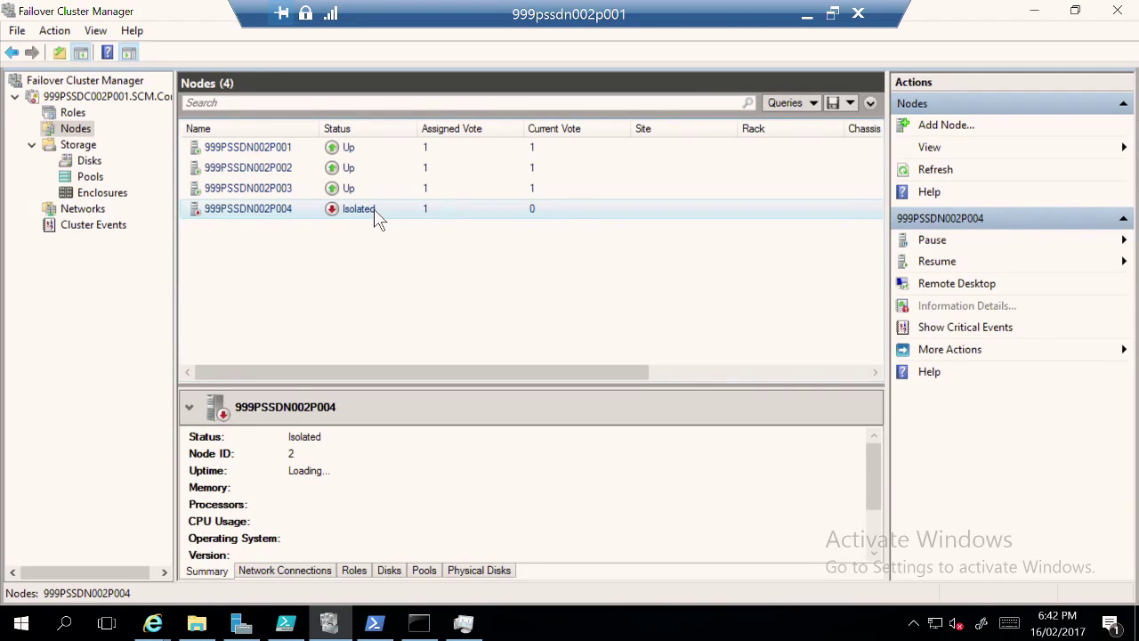
left_click(89, 162)
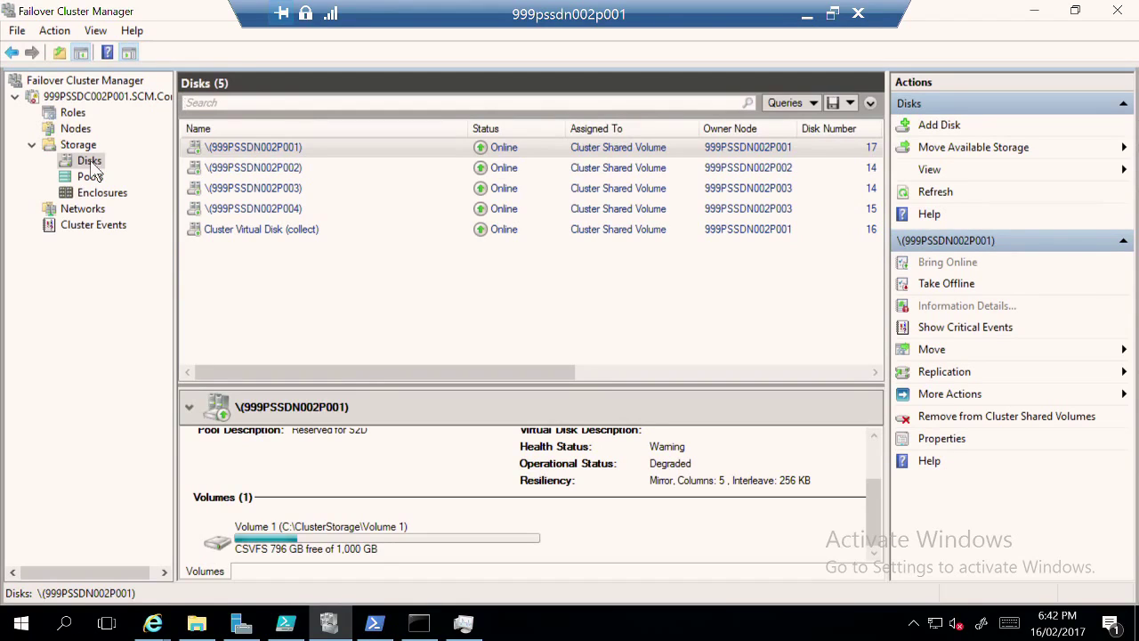
left_click(499, 210)
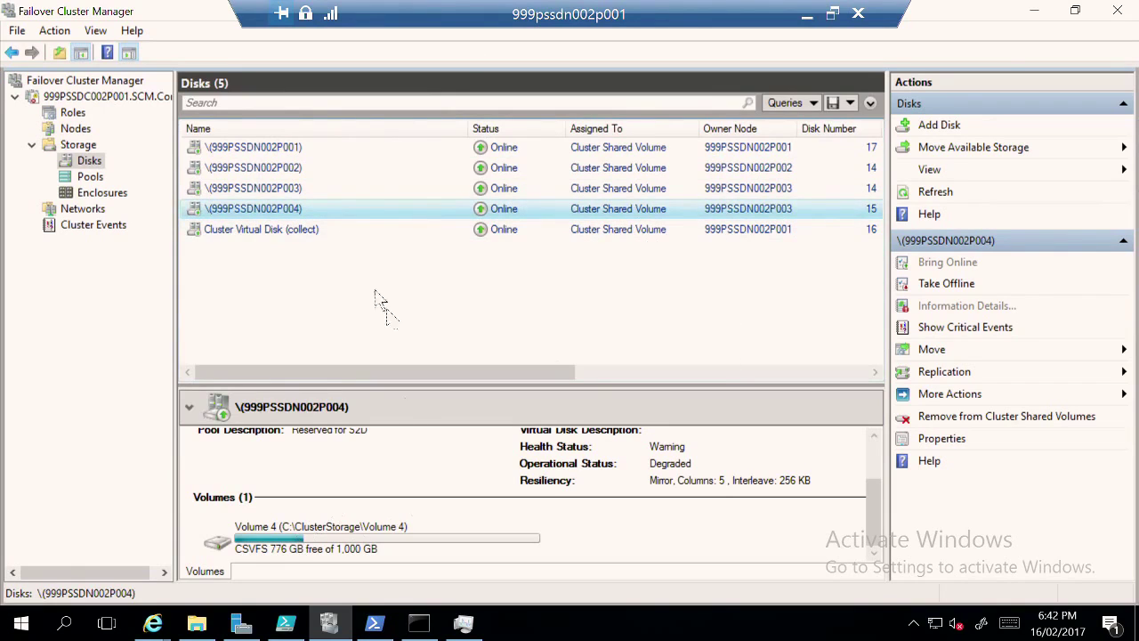
- In File Explorer, browse Volume 2 and Volume 3 in ClusterStorage to check that their files are accessible, and return to Failover Cluster Manager
left_click(196, 623)
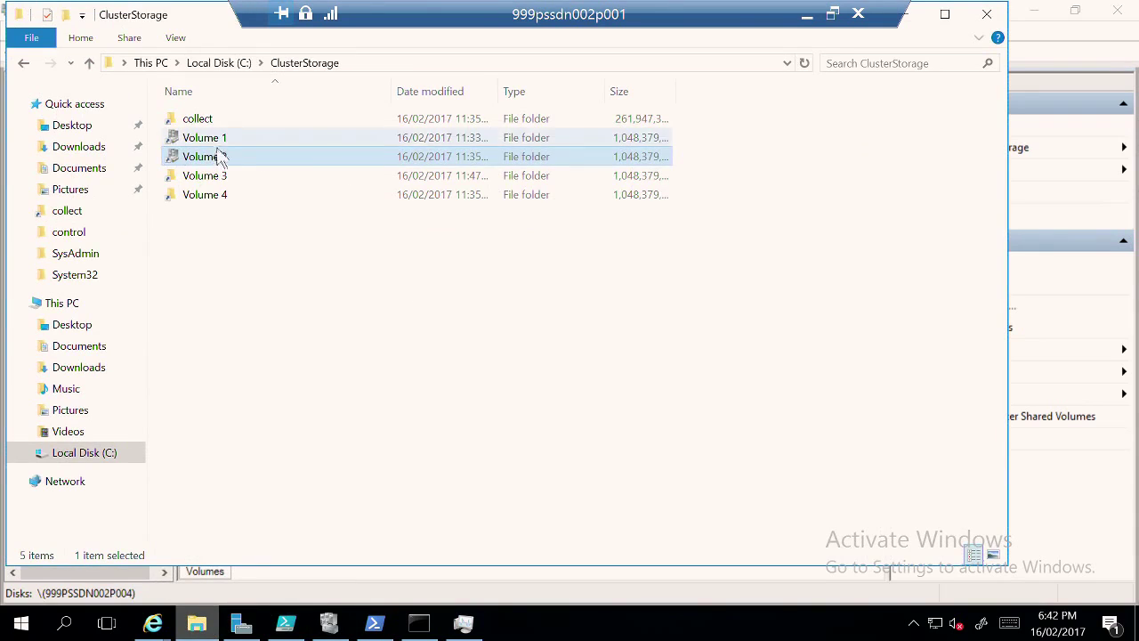
double_click(219, 156)
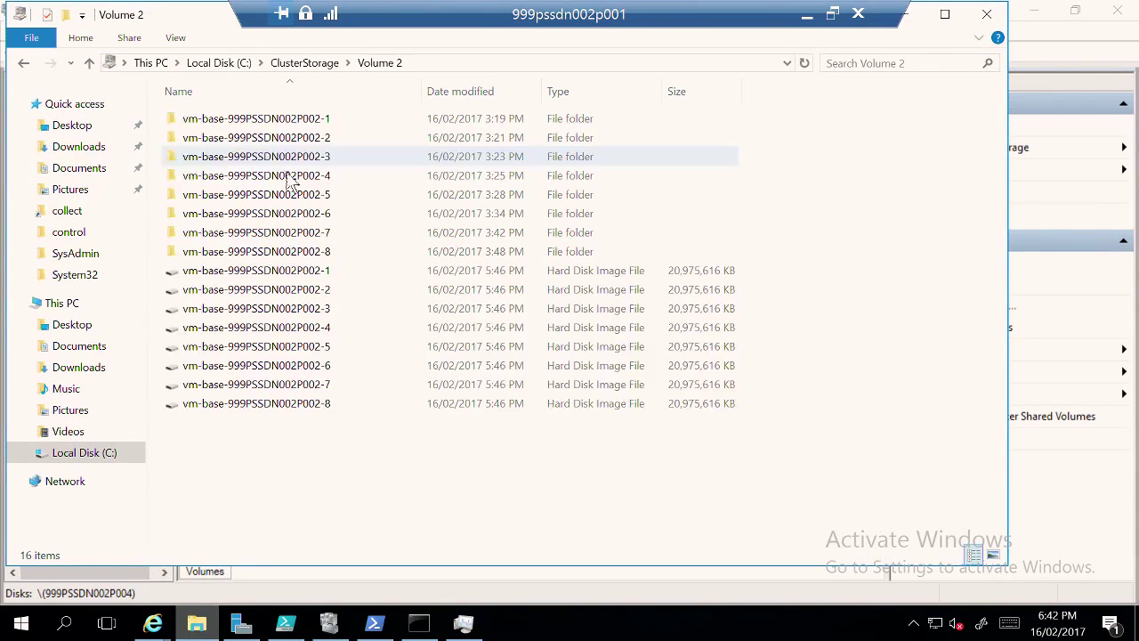
left_click(325, 68)
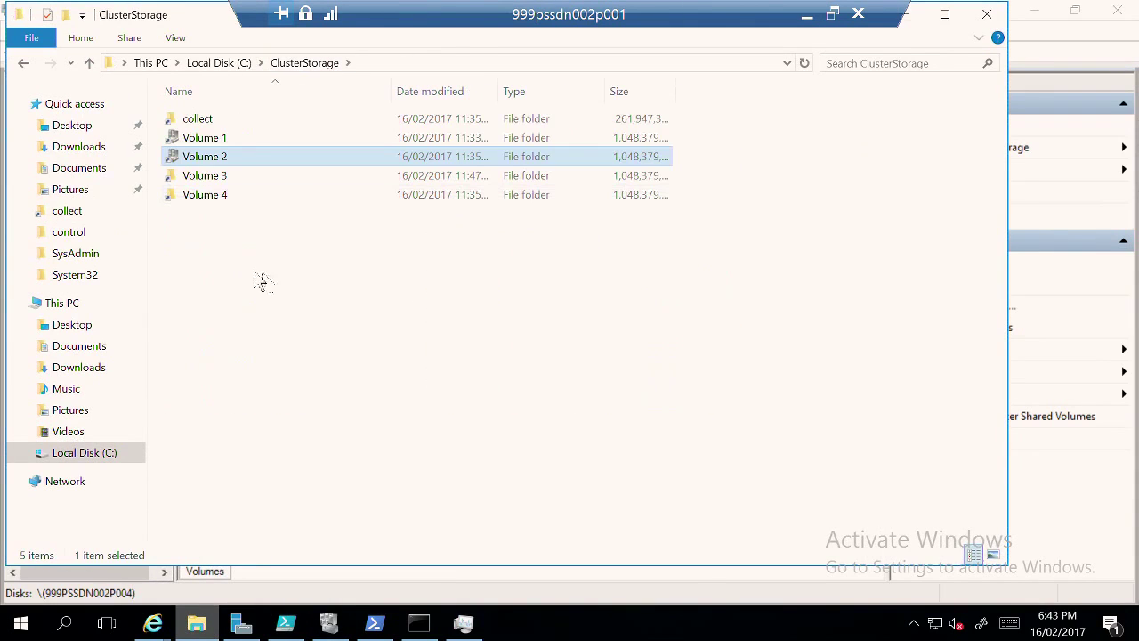
double_click(221, 177)
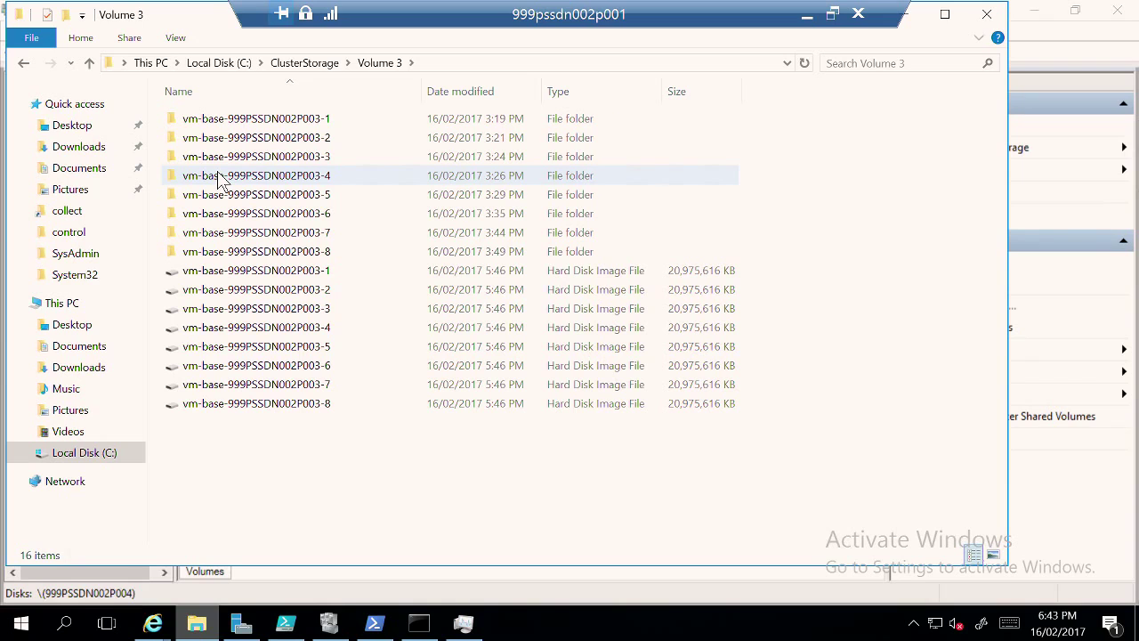
left_click(1059, 36)
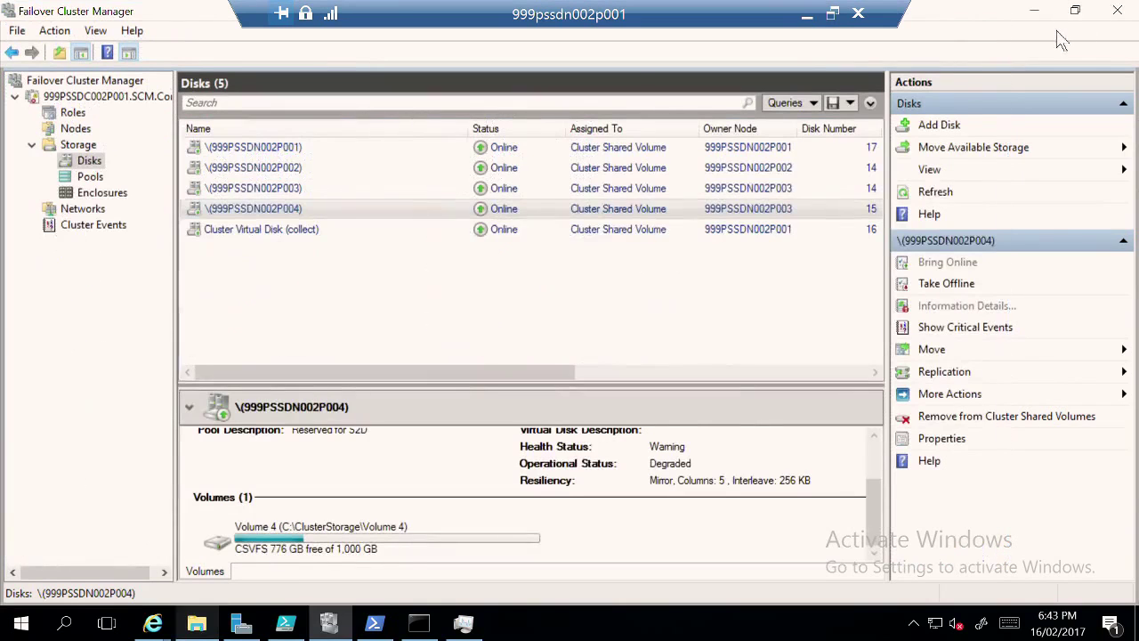
- Check the power state of 999PSSDN002P004 in iLO, and force power off server 999PSSDN002P003 from its own iLO page
left_click(153, 622)
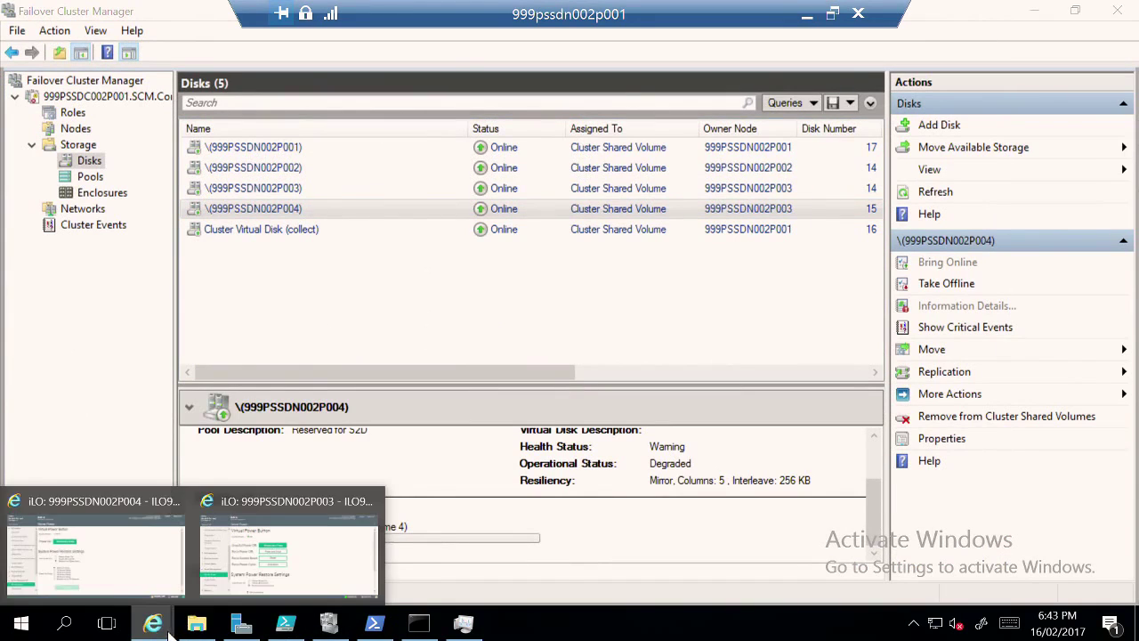
left_click(122, 527)
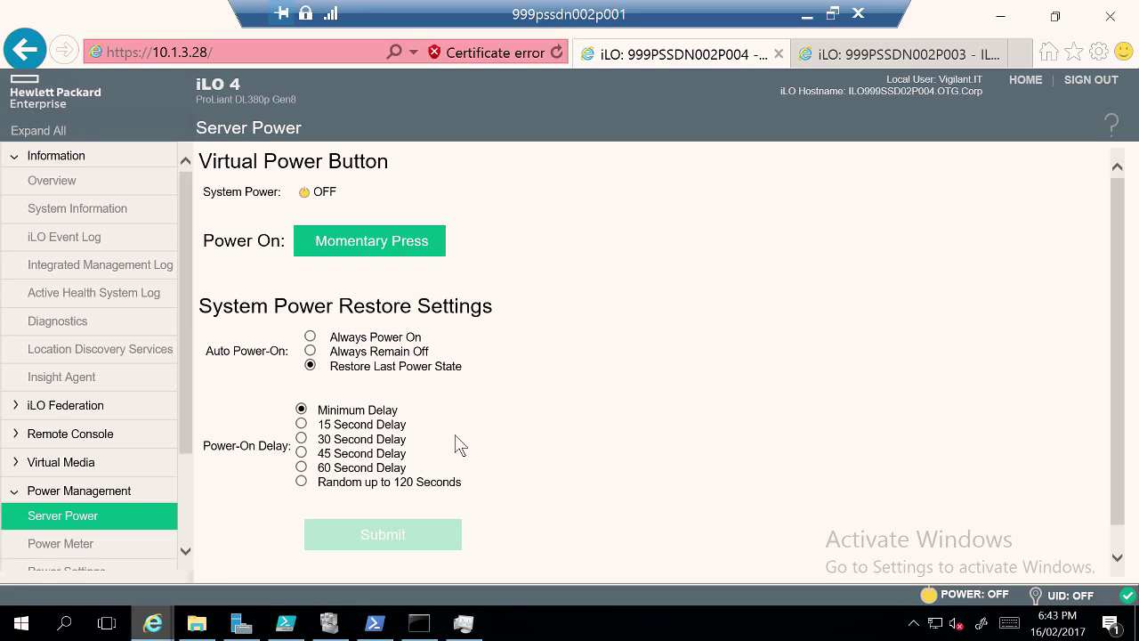
left_click(921, 54)
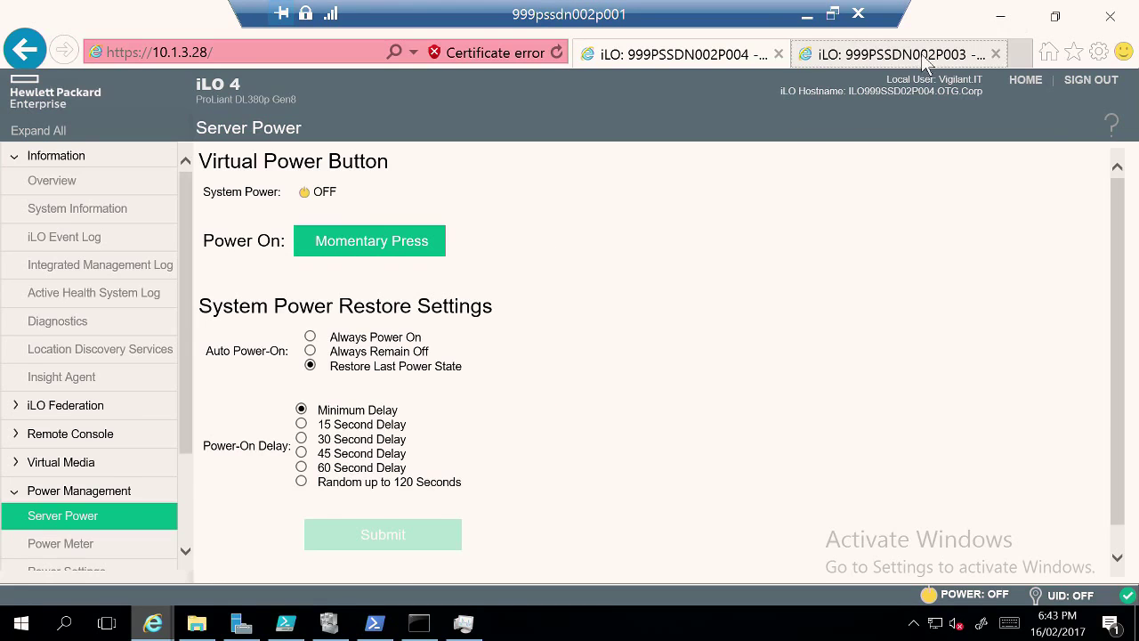
left_click(504, 308)
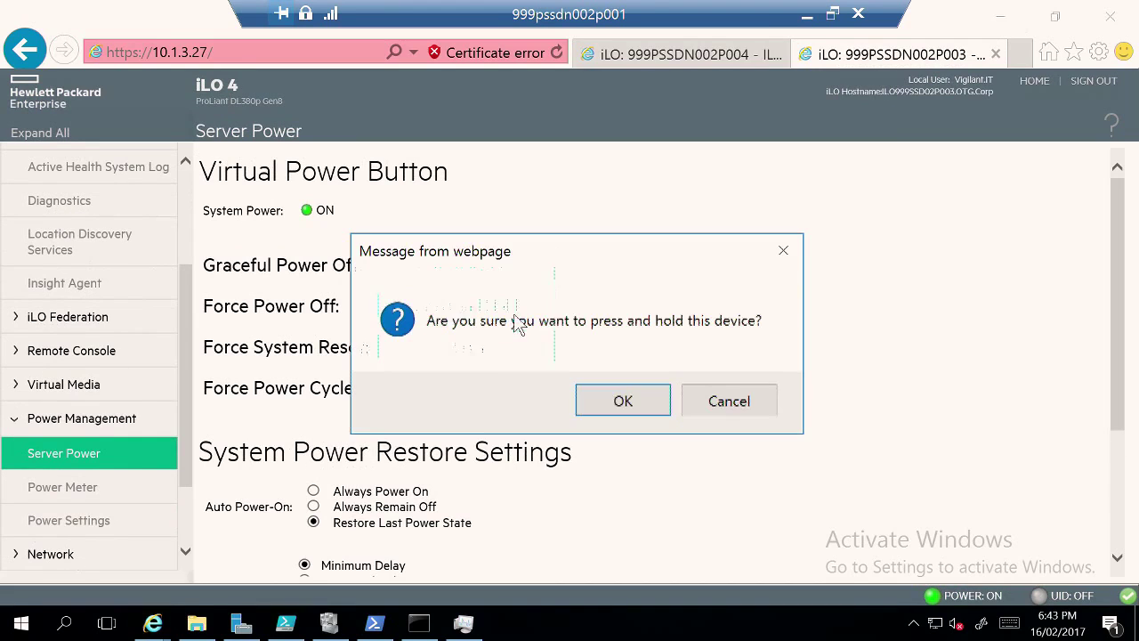
left_click(623, 405)
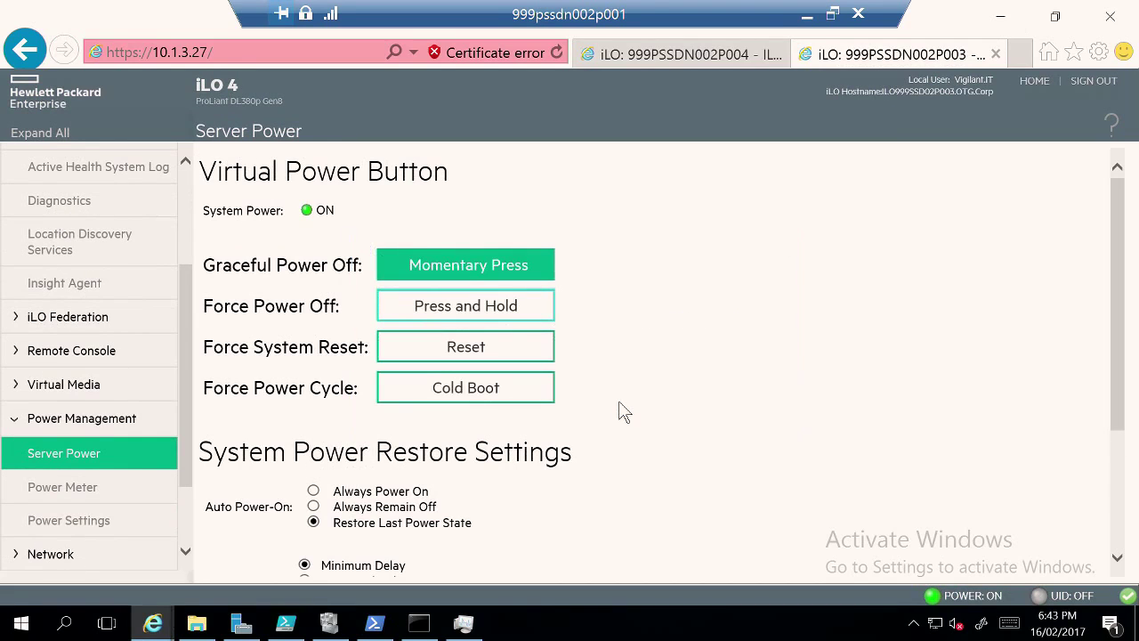
left_click(1001, 17)
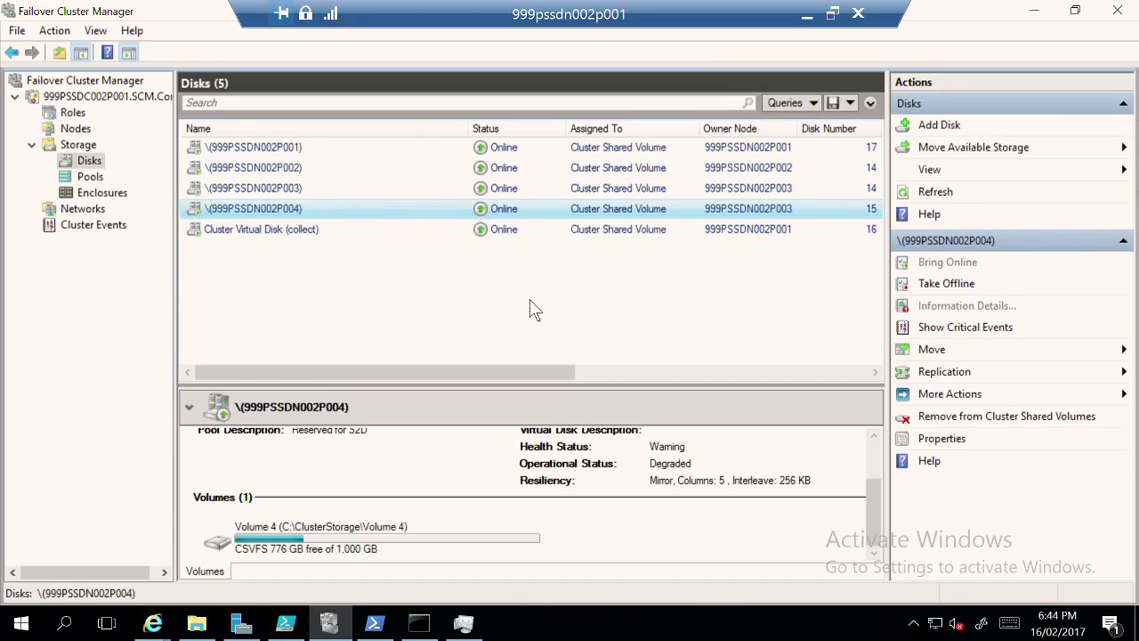
- Check the cluster node statuses and the iLO power state of 999PSSDN002P004, and refresh the node list in Failover Cluster Manager
left_click(76, 128)
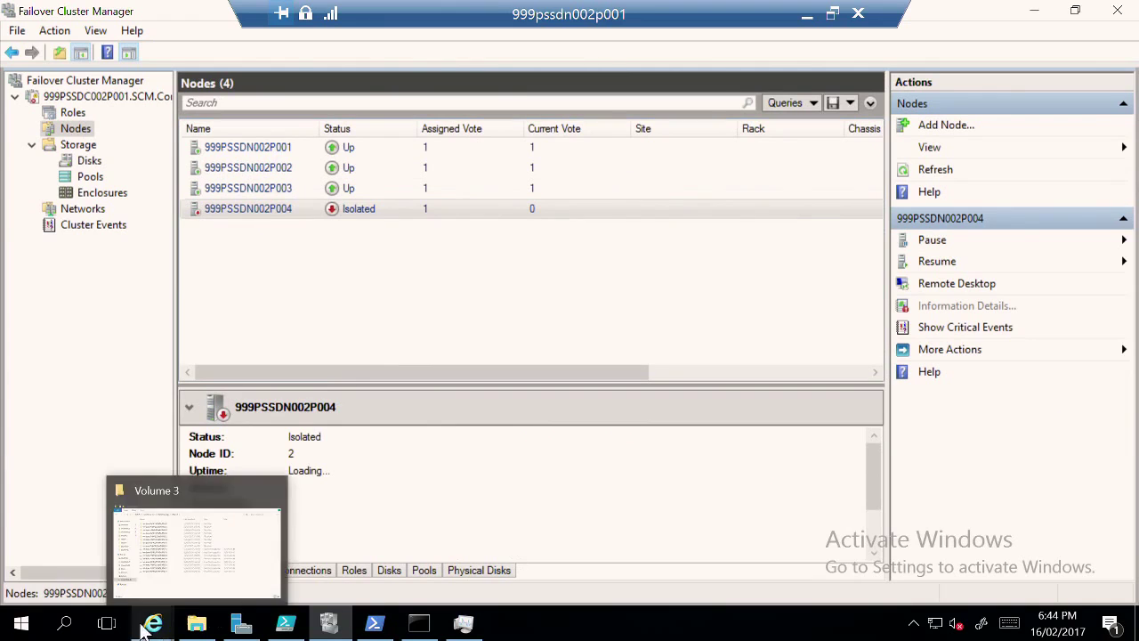
mouse_move(146, 624)
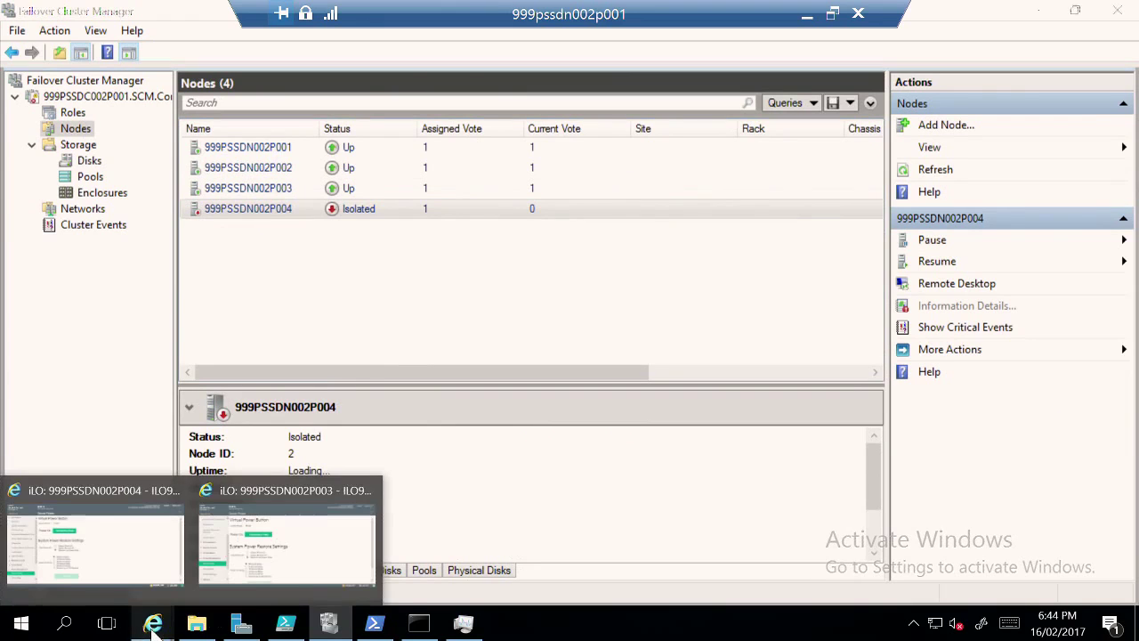
left_click(132, 541)
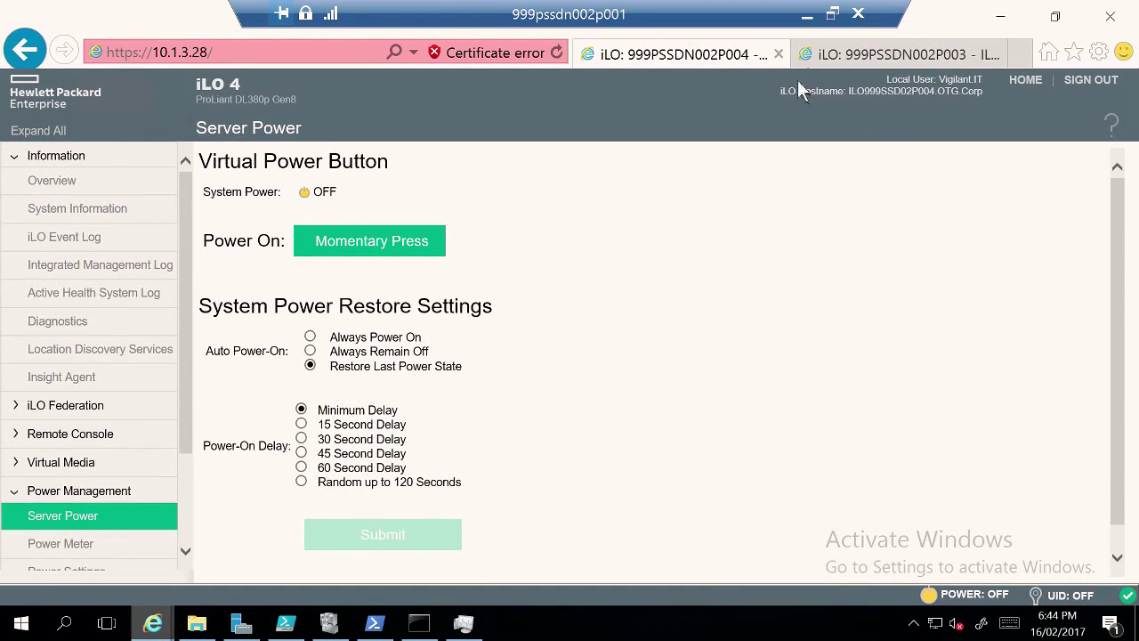
left_click(1002, 18)
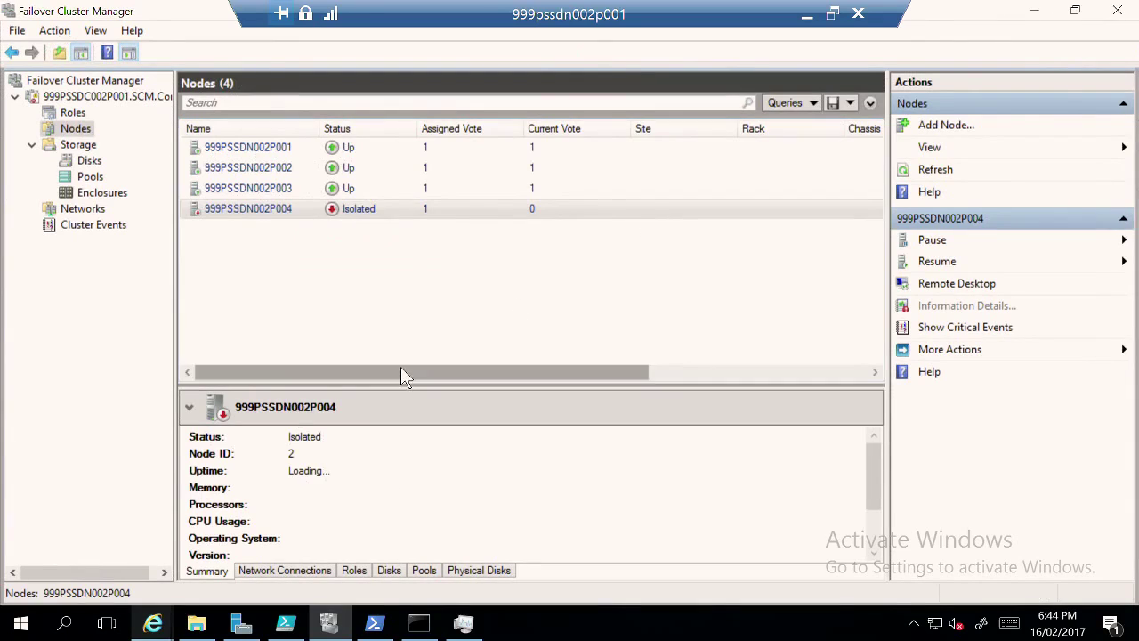
left_click(935, 169)
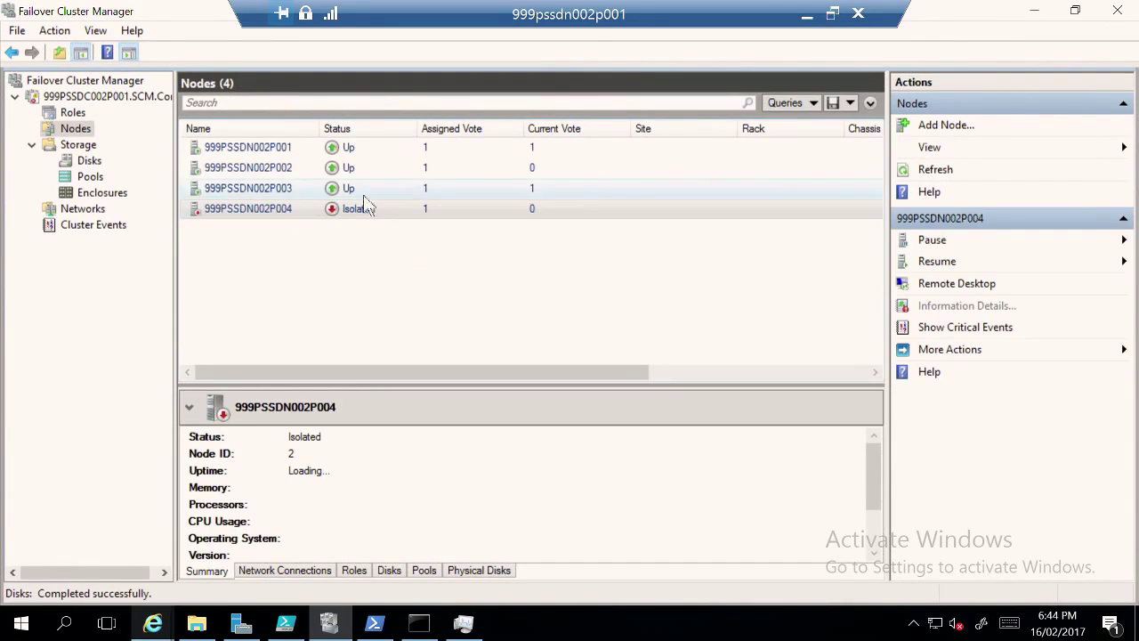
- Check the power states of 999PSSDN002P004 and 999PSSDN002P003 on their iLO pages, and return to the node list in Failover Cluster Manager
mouse_move(153, 627)
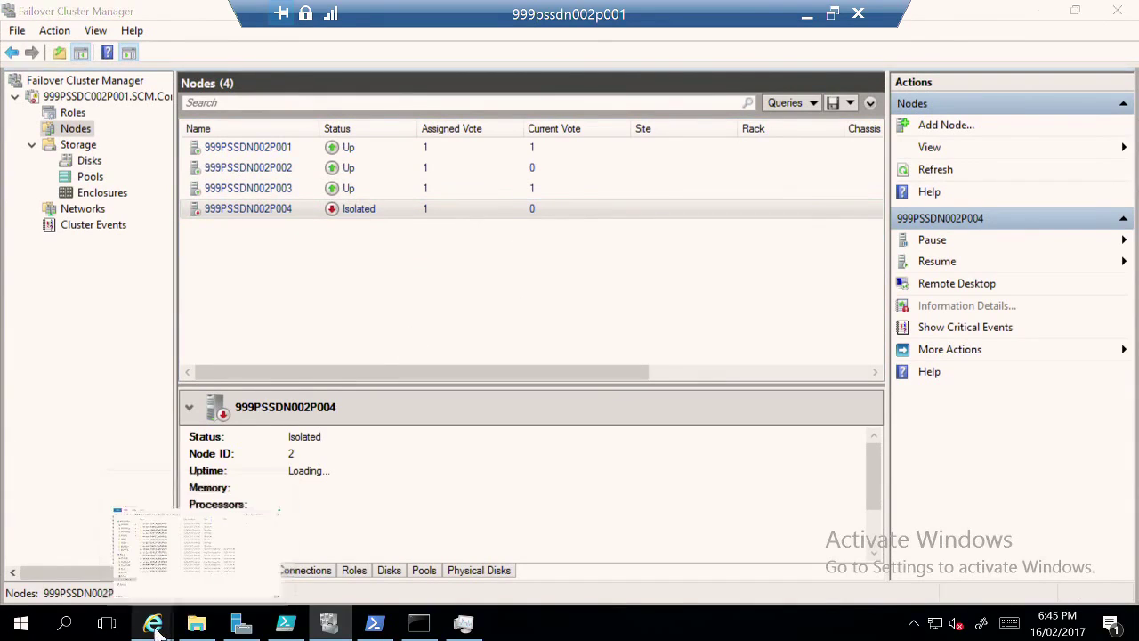
left_click(293, 556)
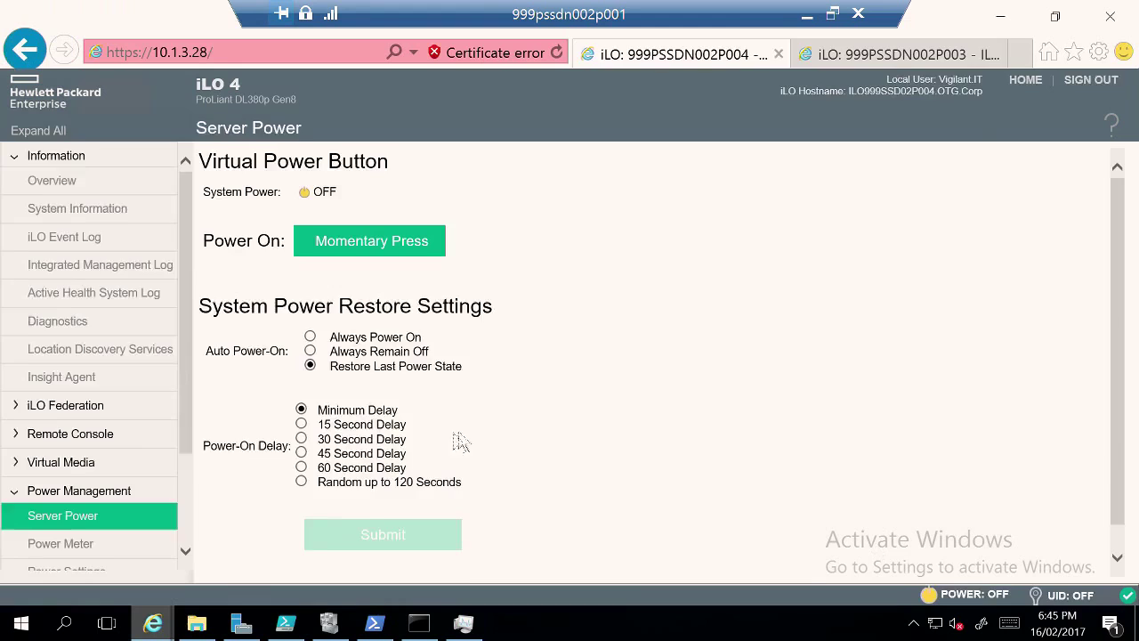
left_click(713, 58)
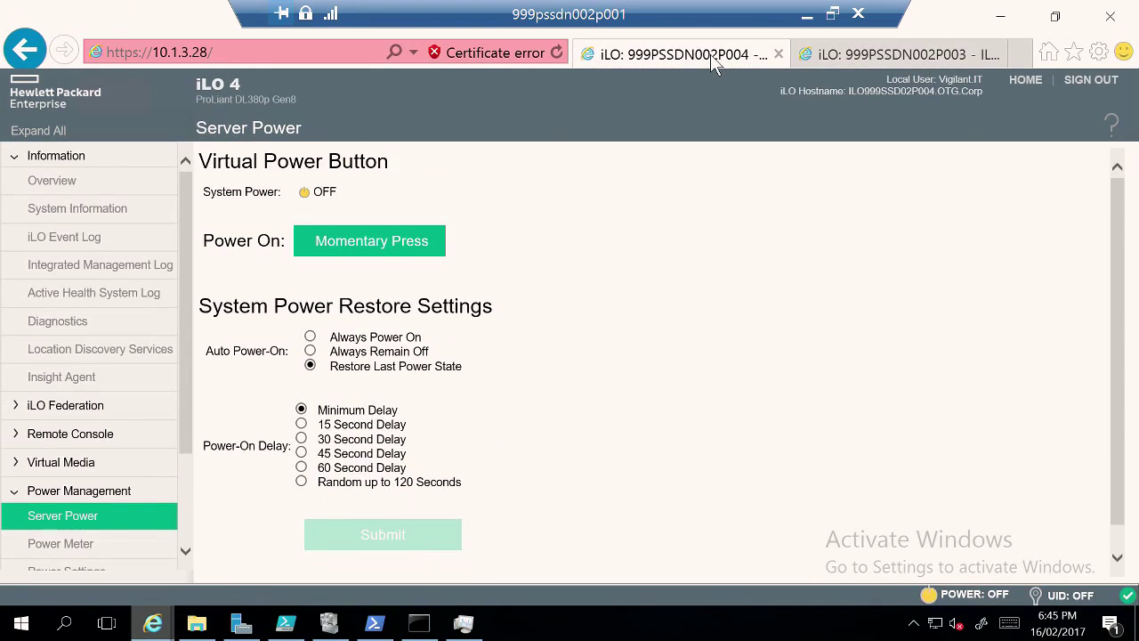
left_click(899, 57)
left_click(997, 16)
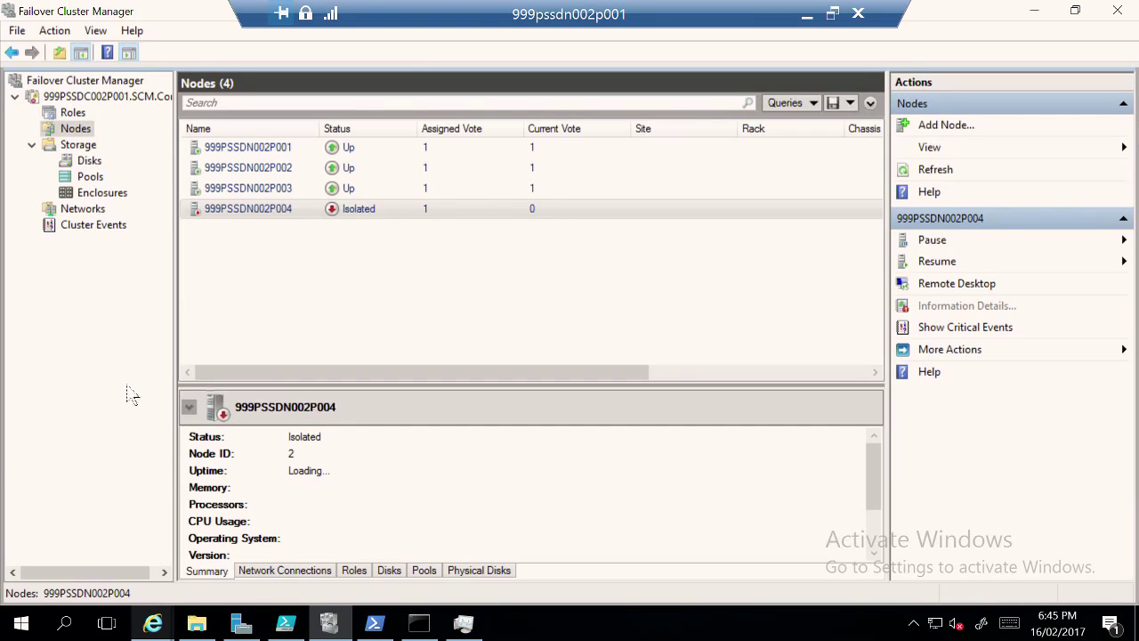
- Switch to iLO in Internet Explorer and power on server 999PSSDN002P003, followed by 999PSSDN002P004, with a confirmed momentary power press on each
mouse_move(159, 626)
left_click(262, 556)
left_click(394, 279)
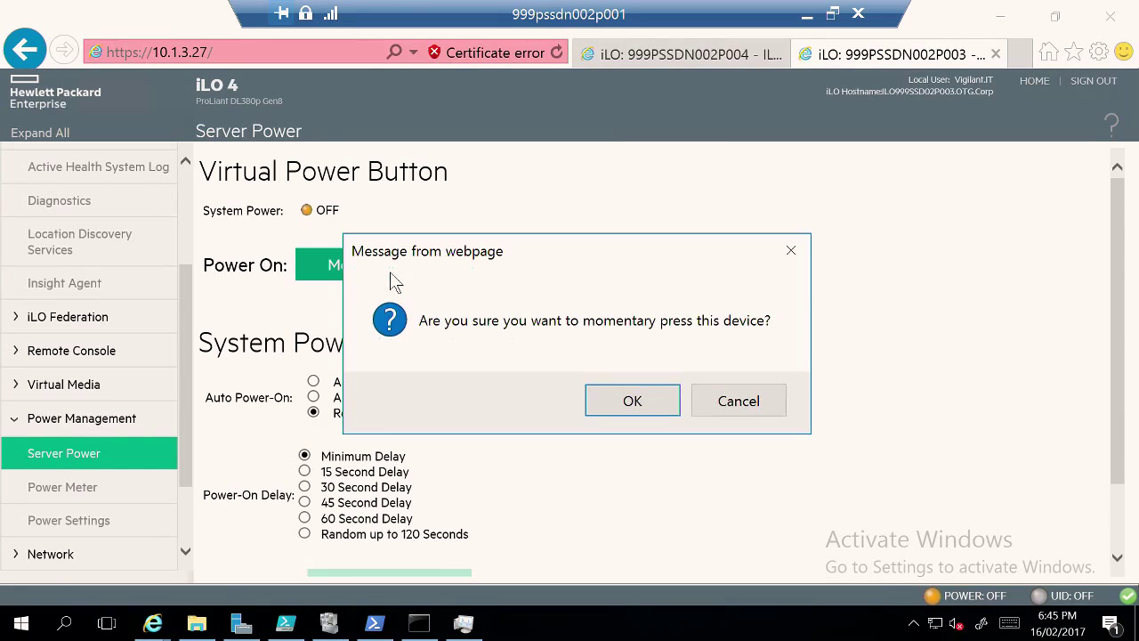
left_click(619, 402)
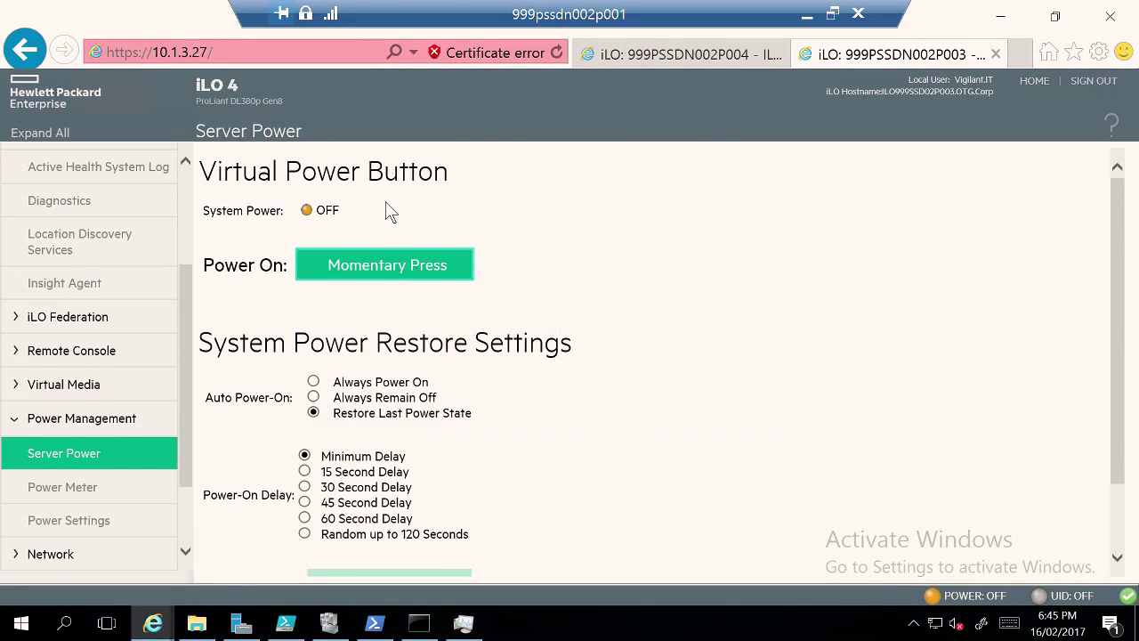
left_click(695, 55)
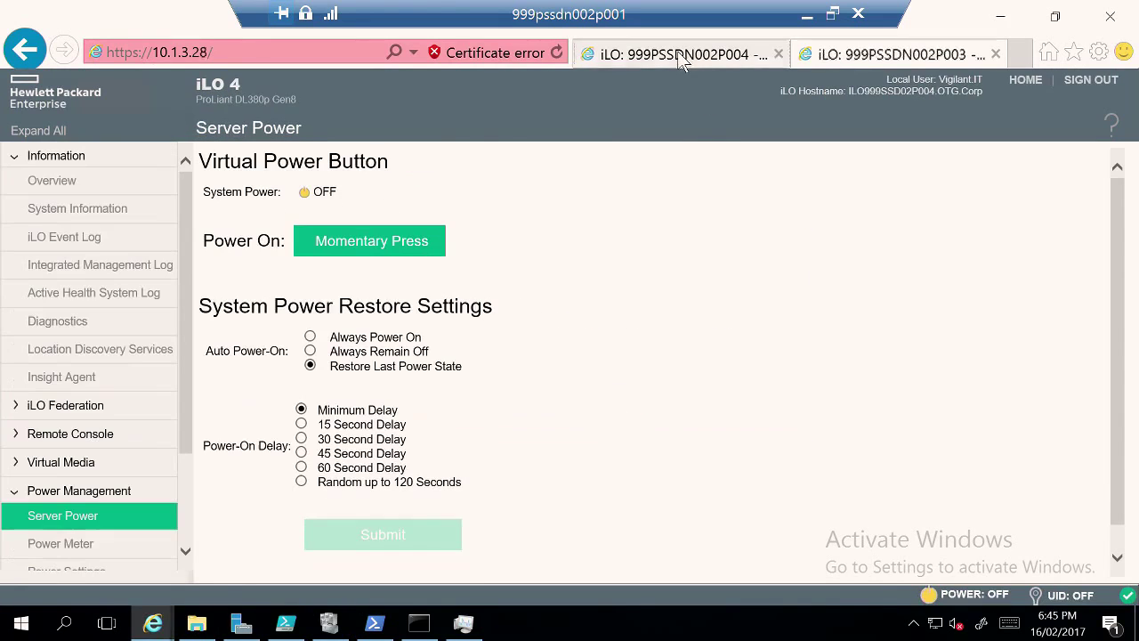
left_click(378, 251)
left_click(641, 407)
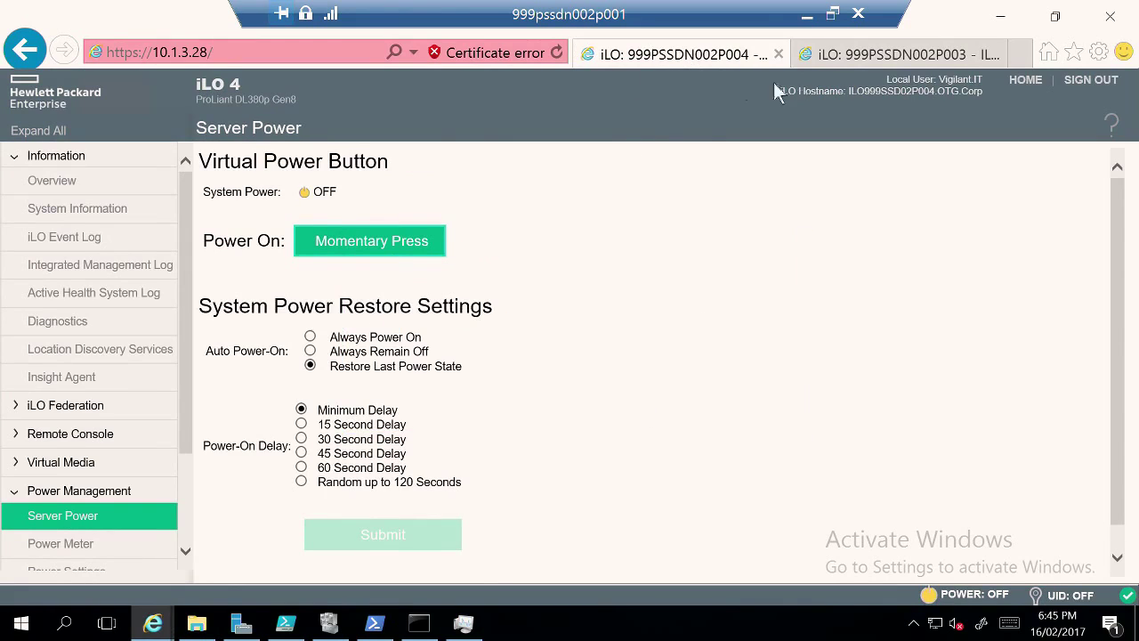
- Check the iLO power states of 999PSSDN002P003 and 999PSSDN002P004, and minimize the remote desktop session
left_click(889, 59)
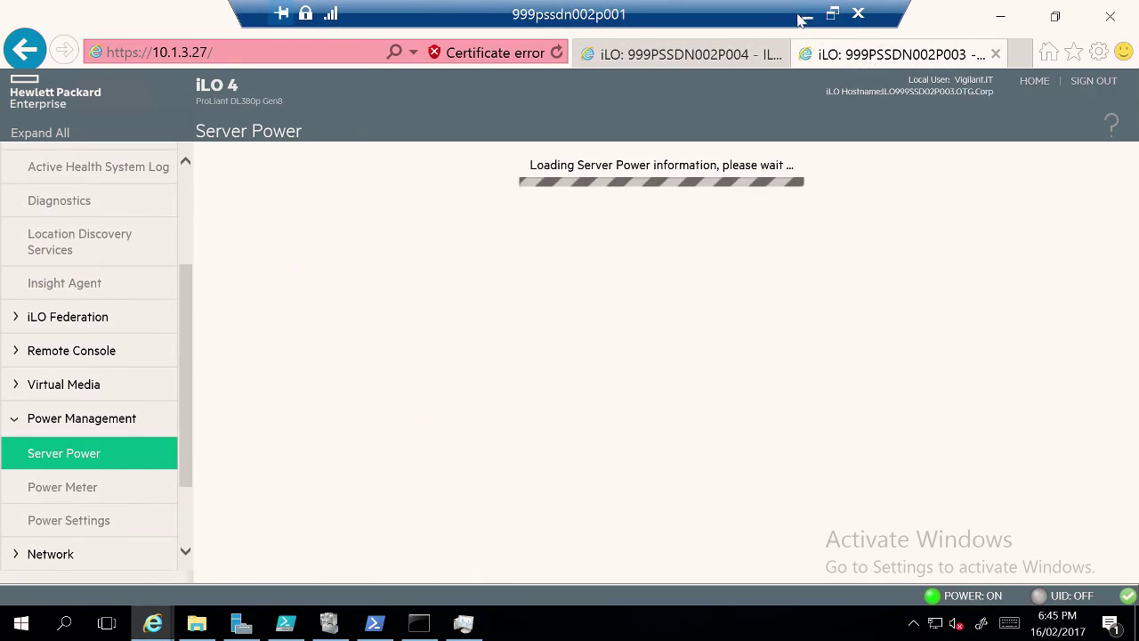
left_click(732, 57)
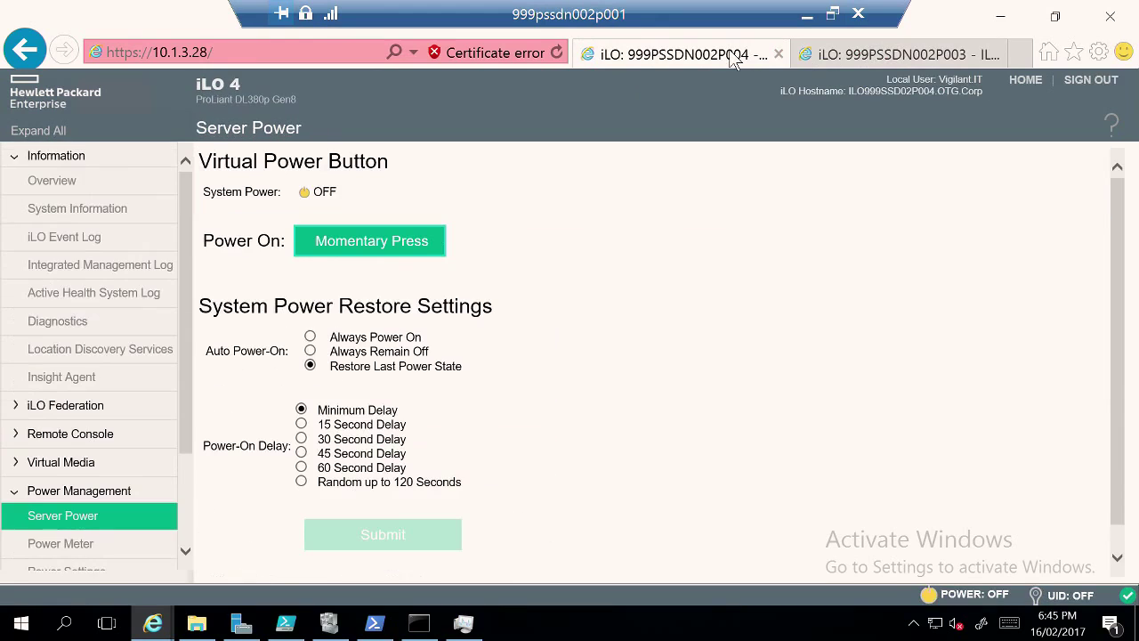
left_click(444, 242)
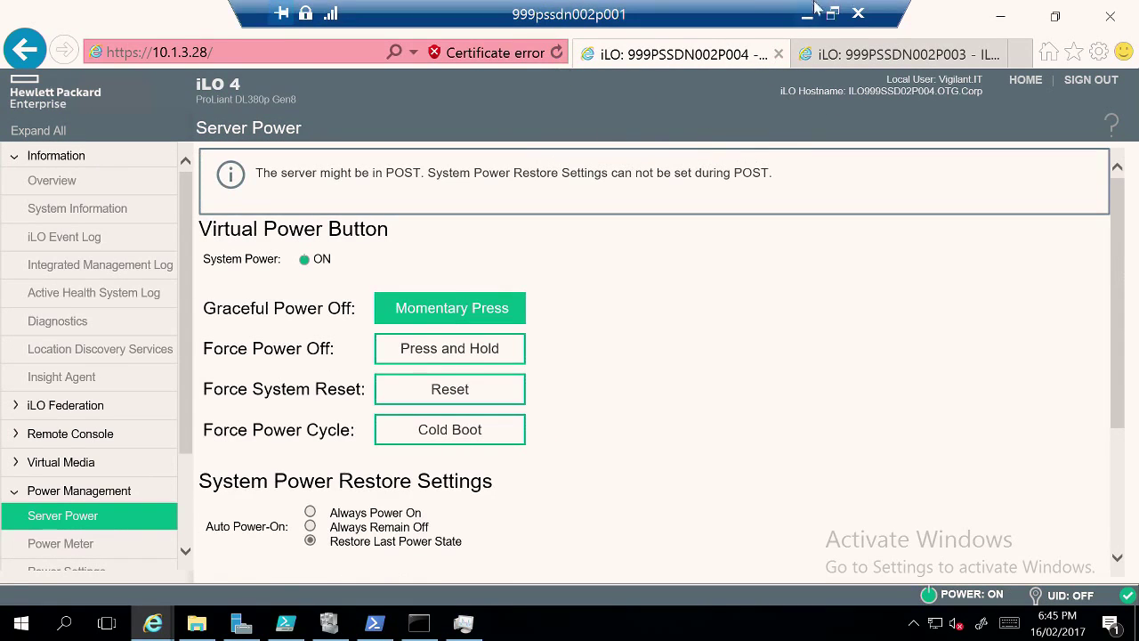
left_click(807, 12)
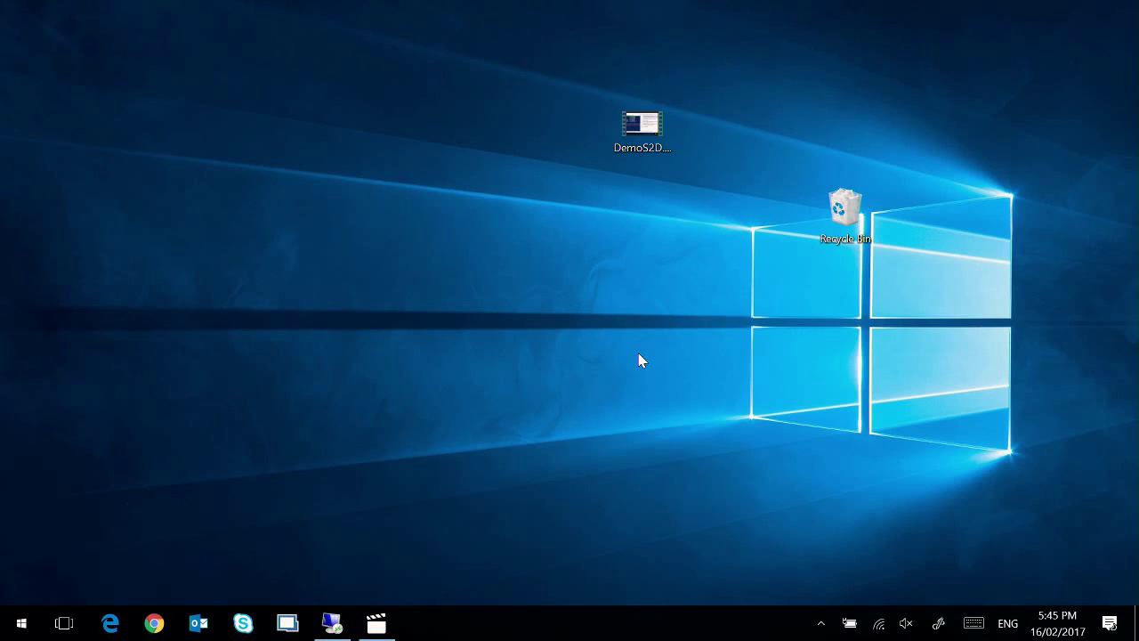